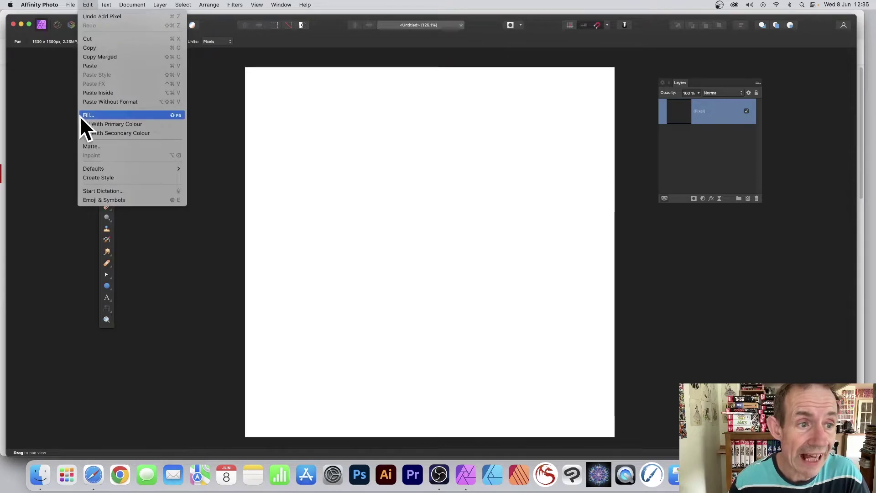
Fill the pixel layer with the red custom colour at 100% opacity and Normal blend mode
left_click(85, 115)
left_click_drag(793, 359, 376, 168)
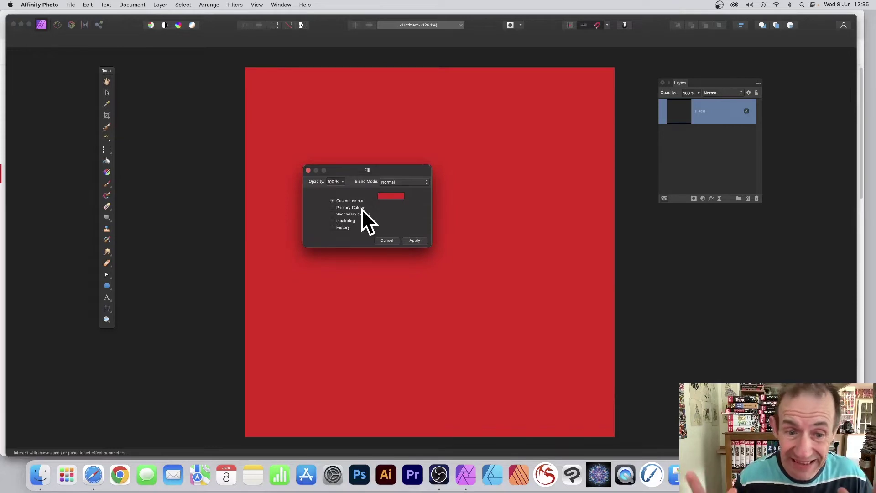
left_click(415, 240)
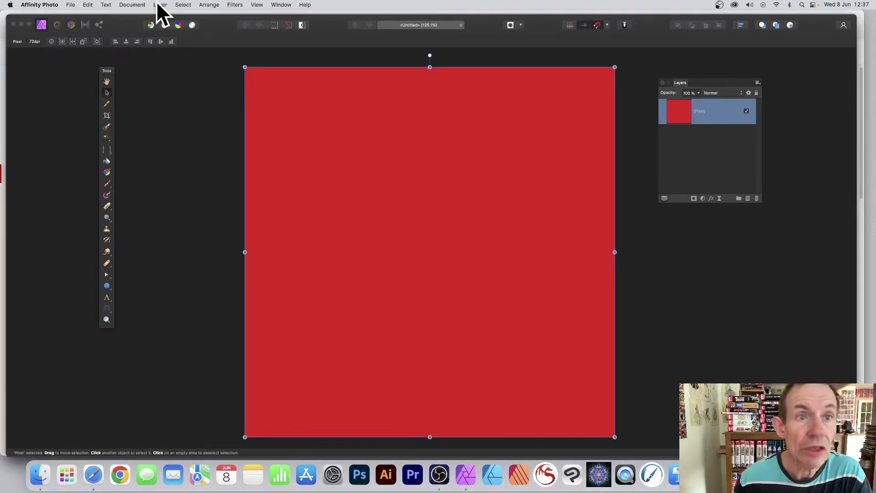
Add a live Procedural Texture filter to the red pixel layer and place its dialog over the canvas
left_click(157, 3)
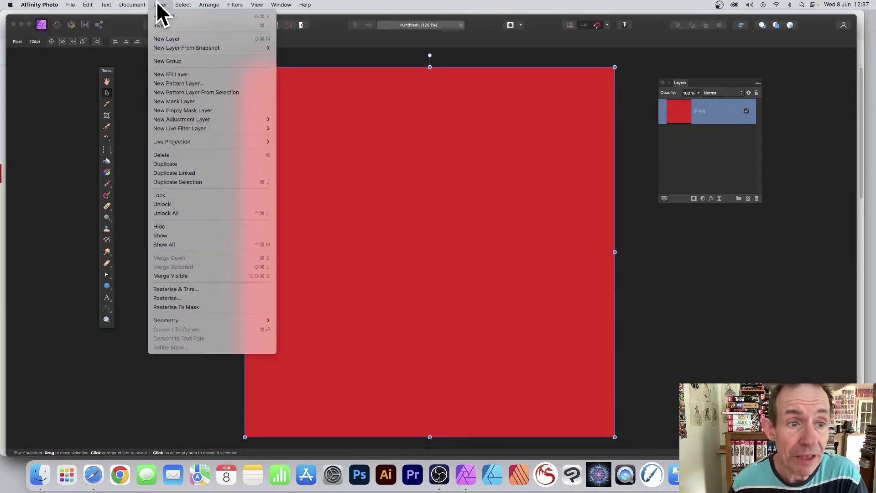
mouse_move(165, 129)
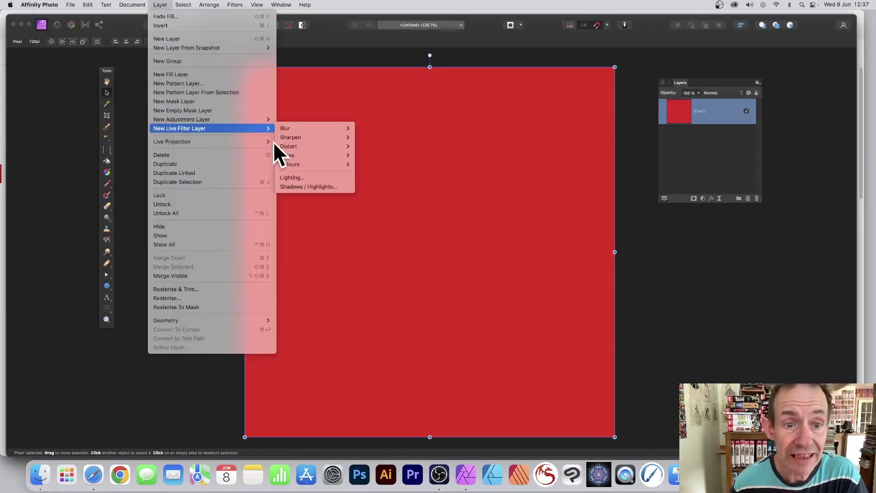
mouse_move(294, 166)
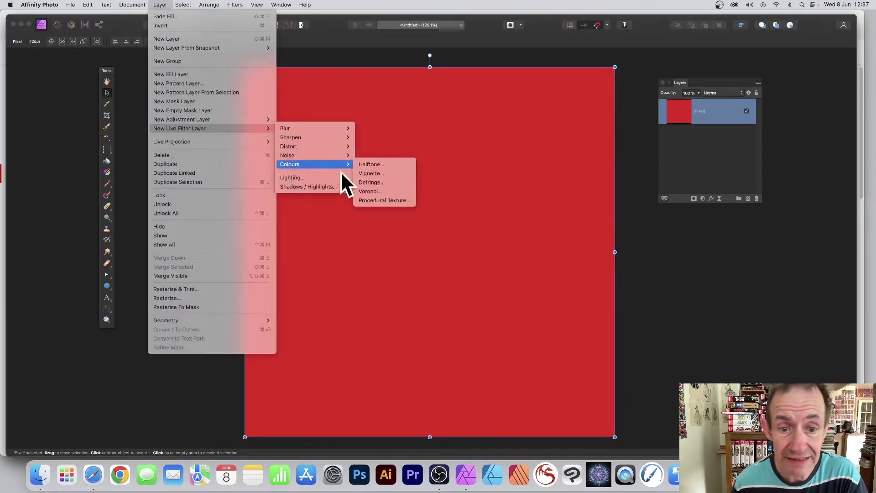
left_click(385, 201)
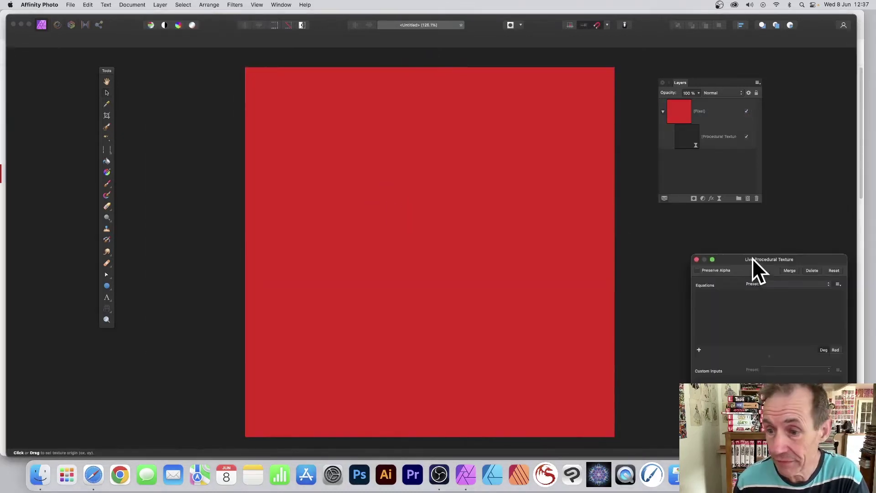
left_click_drag(753, 259, 385, 90)
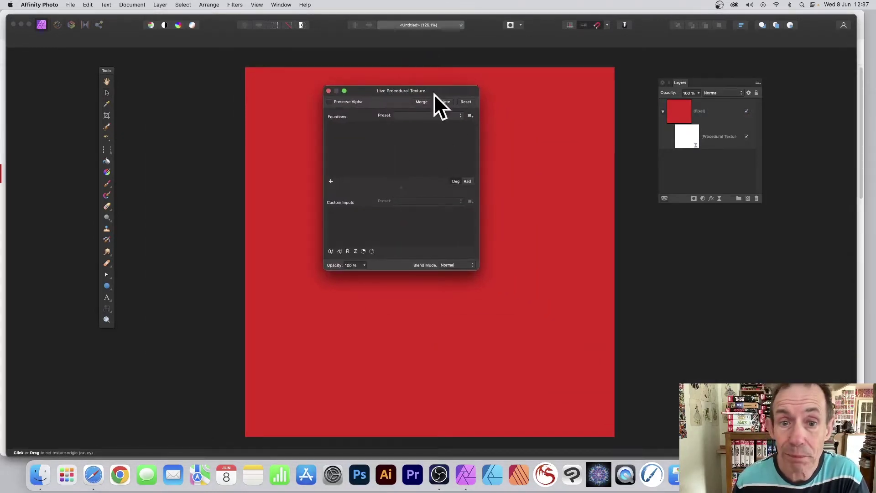
Load the Thin clouds preset into the procedural texture and widen the dialog to show the full equation
left_click(409, 114)
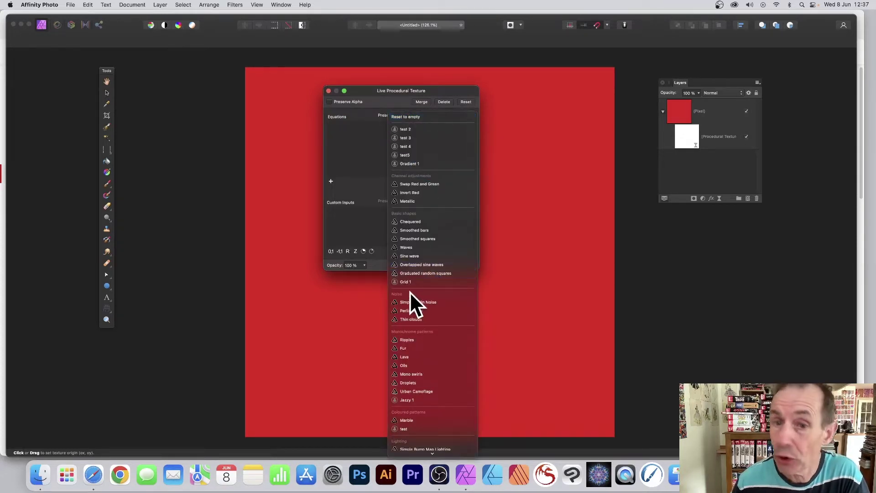
left_click(424, 320)
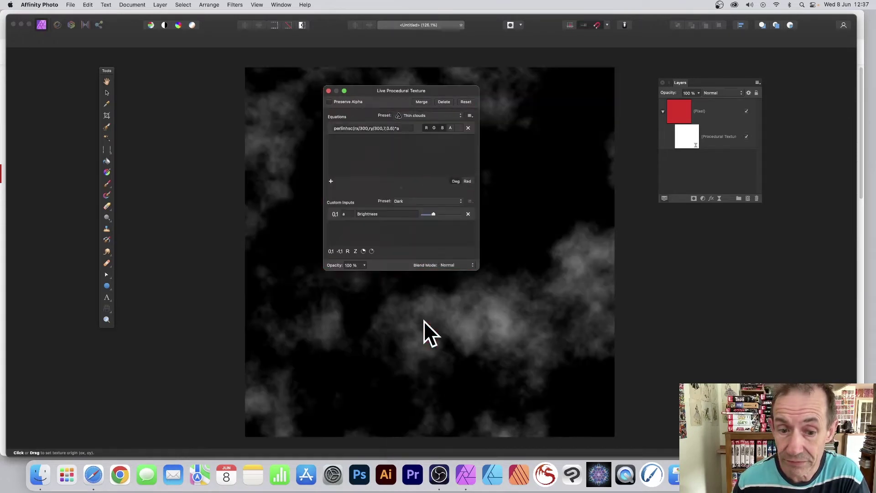
left_click_drag(476, 269, 661, 281)
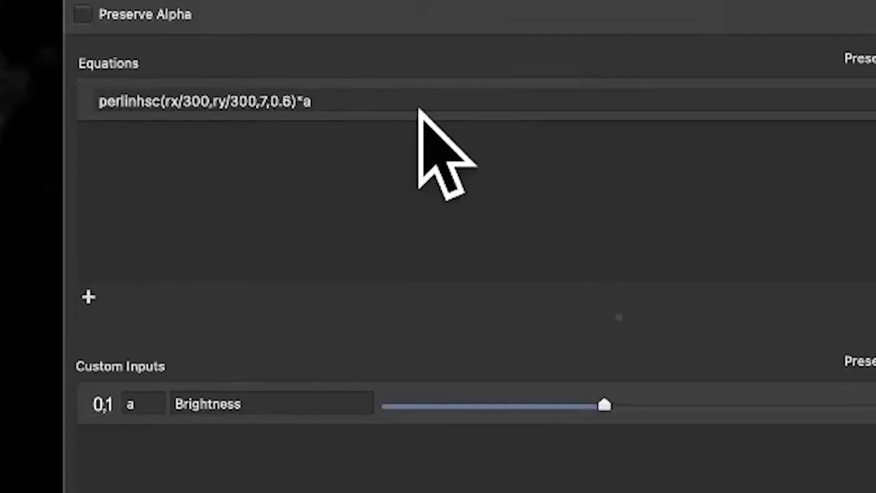
Subtract a copy of perlinhsc(rx/300,ry/300,7,0.6)*a from the existing equation and raise the Brightness input to about the middle
left_click_drag(346, 108, 37, 88)
key("super+c")
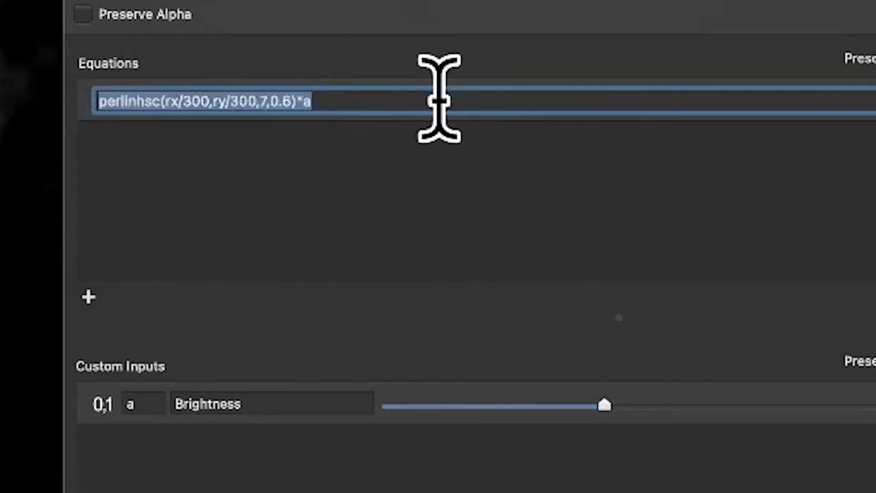
left_click(352, 101)
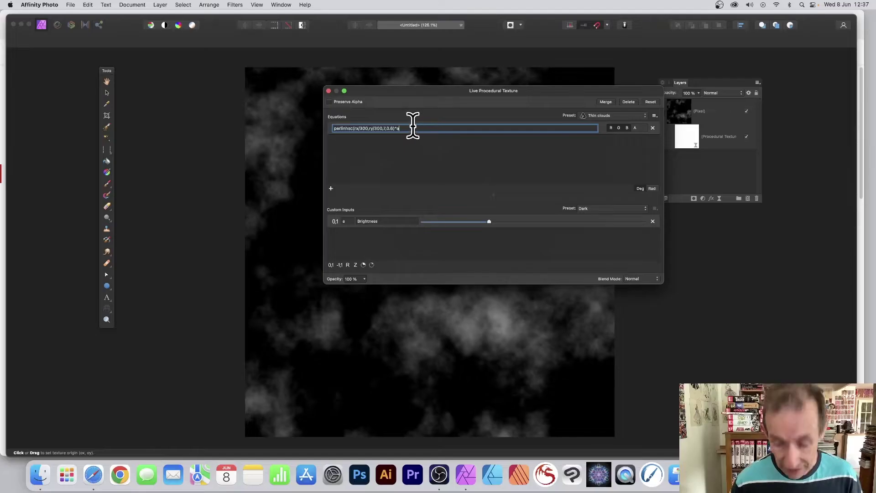
type("-")
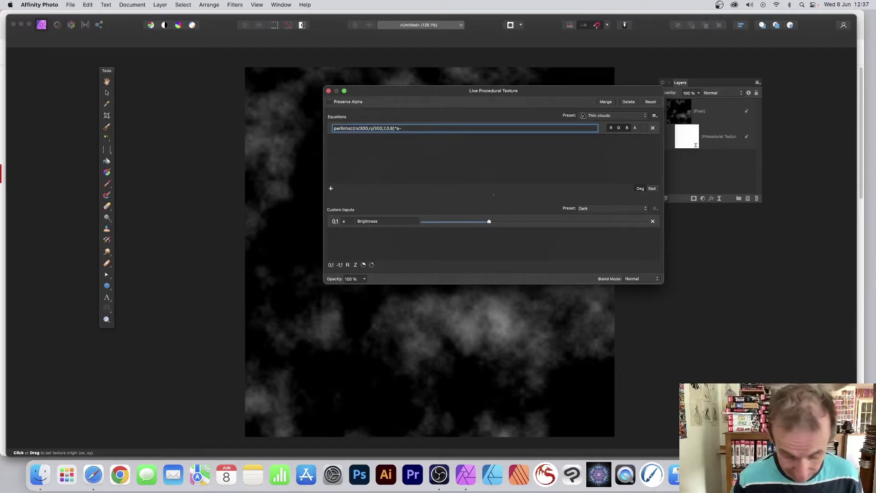
key("super+v")
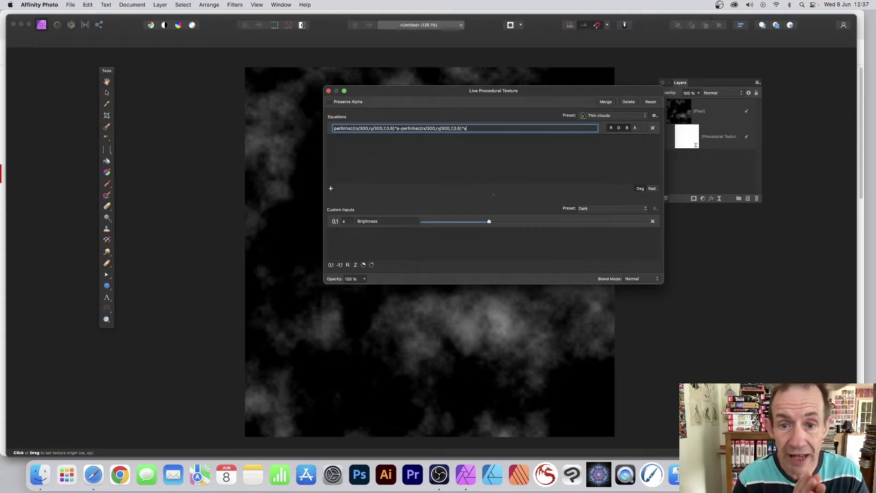
key("Return")
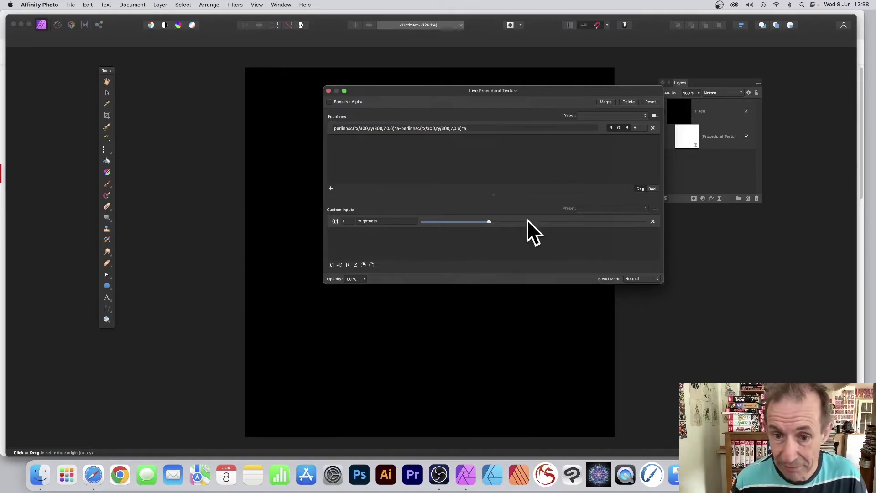
left_click_drag(548, 220, 540, 220)
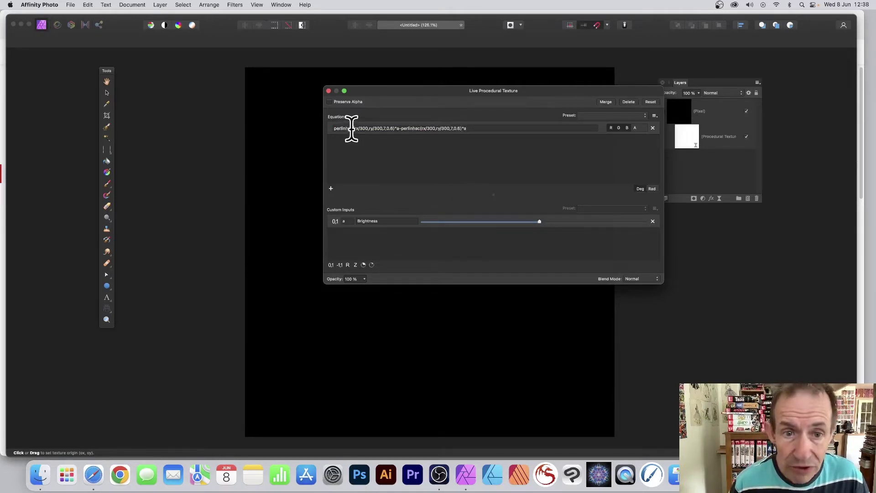
Replace rx with (rx-10) in the first perlinhsc term of the equation and check the texture on the canvas
left_click(354, 128)
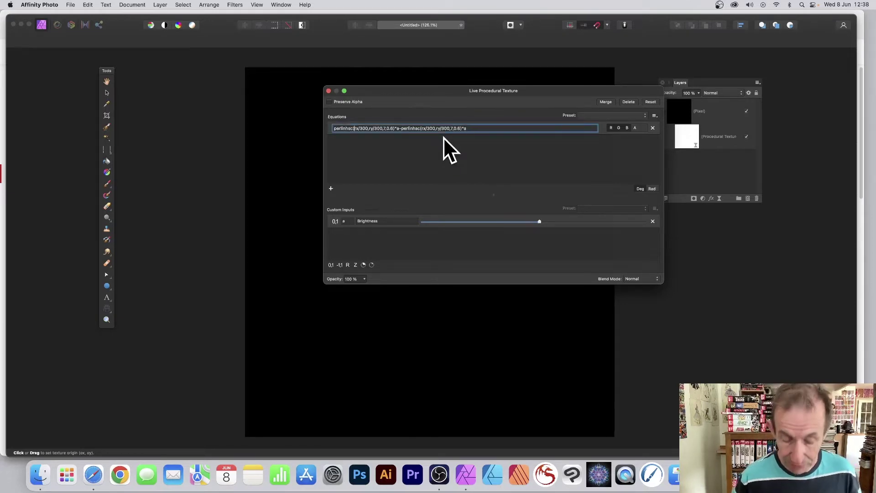
type("(rx")
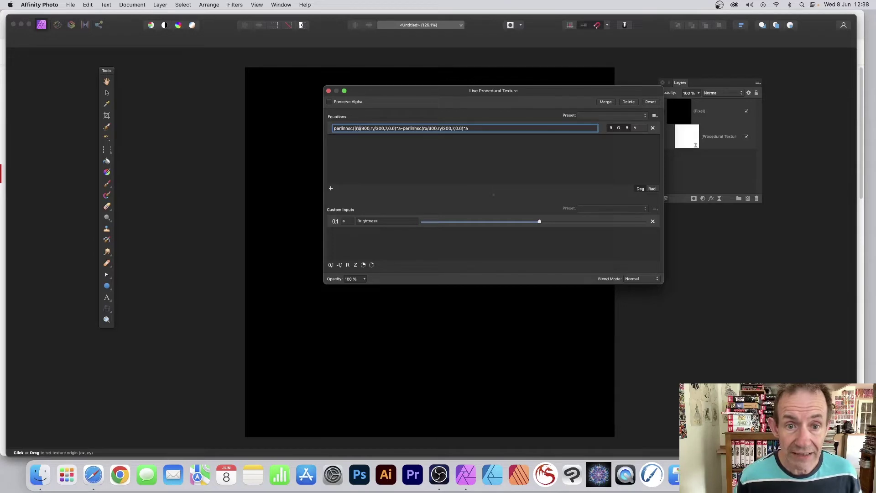
type("-1")
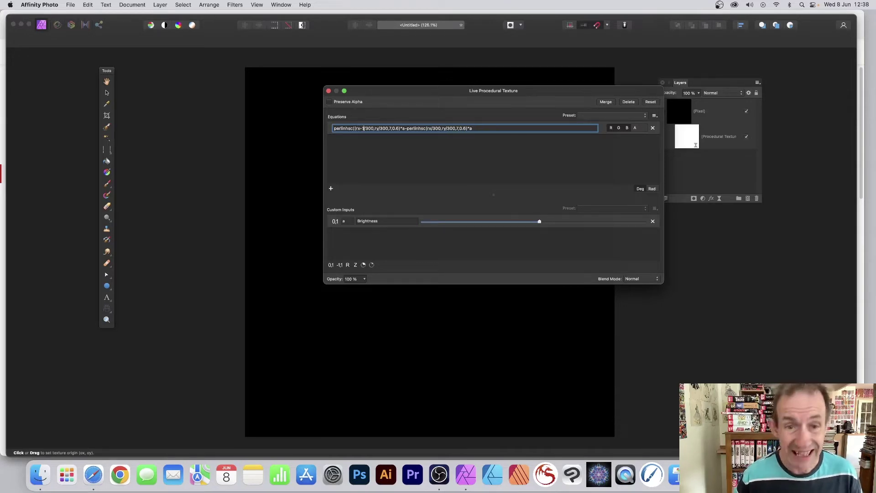
type("0)")
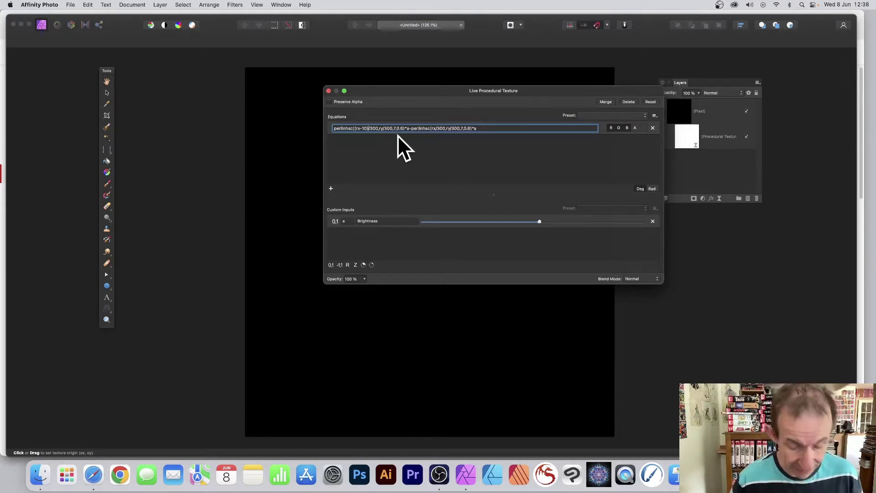
key("Return")
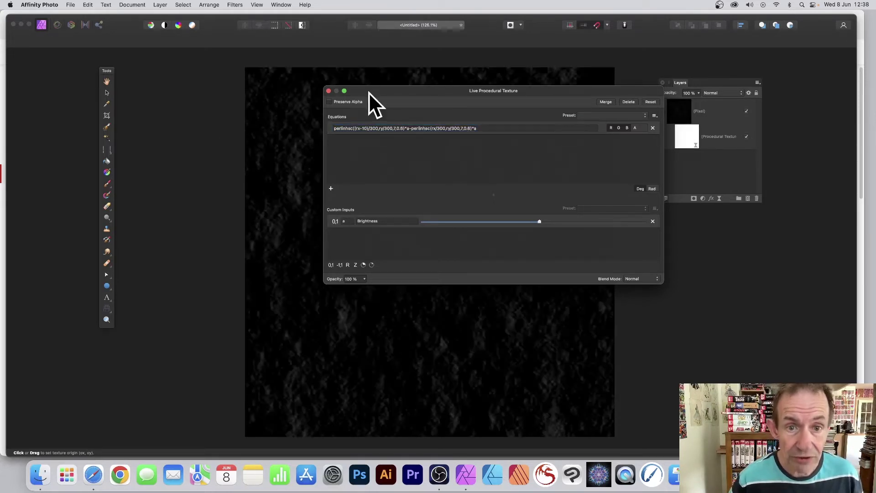
left_click_drag(369, 92, 469, 103)
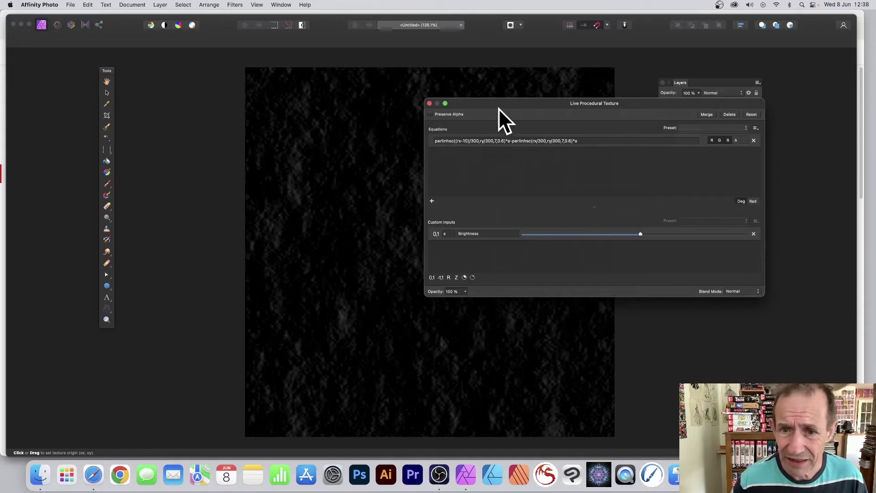
left_click_drag(498, 103, 407, 89)
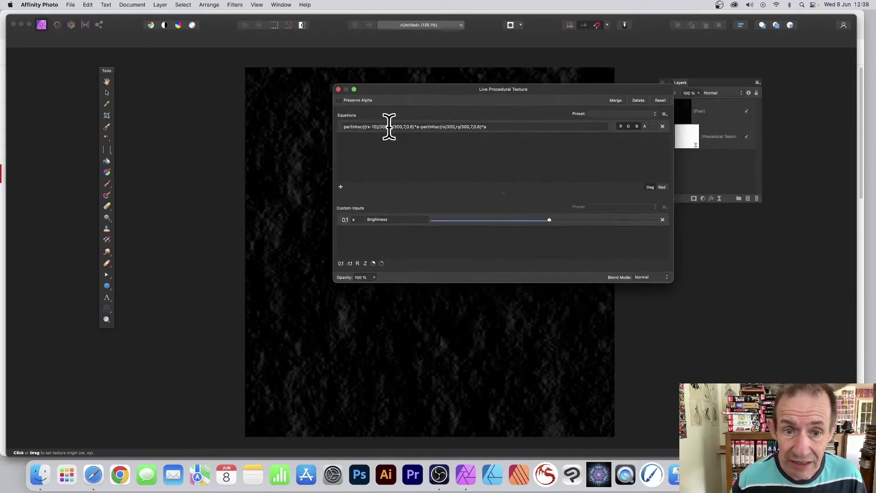
Replace ry with (ry-50) in the first perlinhsc term and lower the Brightness input slightly
left_click(389, 127)
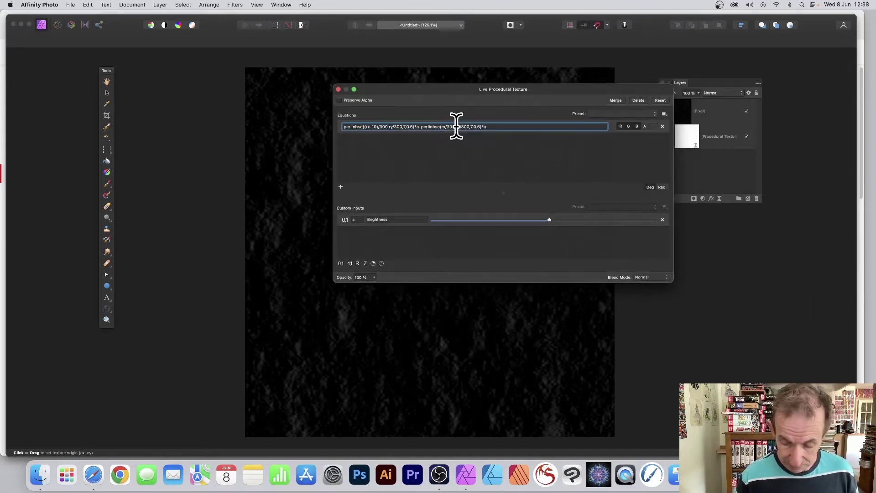
type("(rx-")
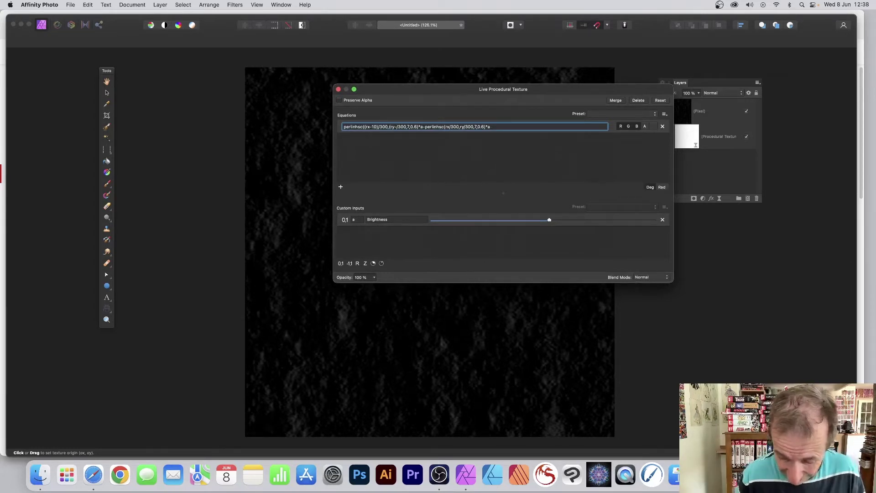
type("50)")
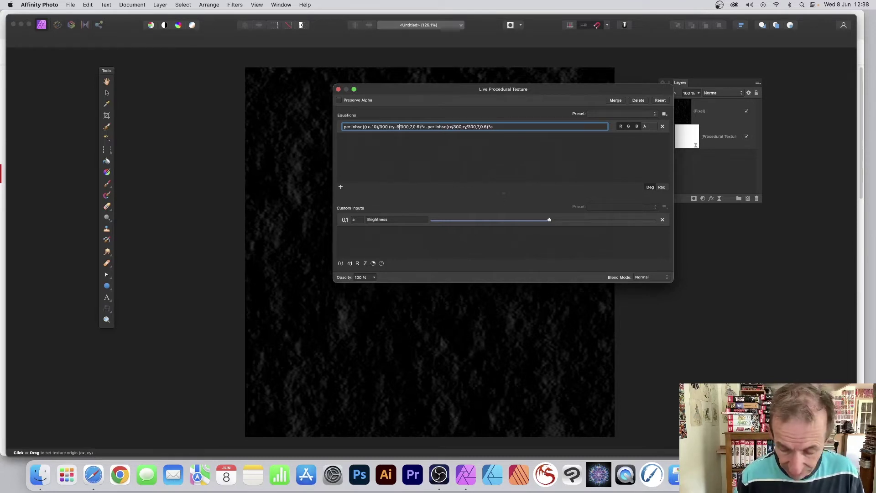
key("Return")
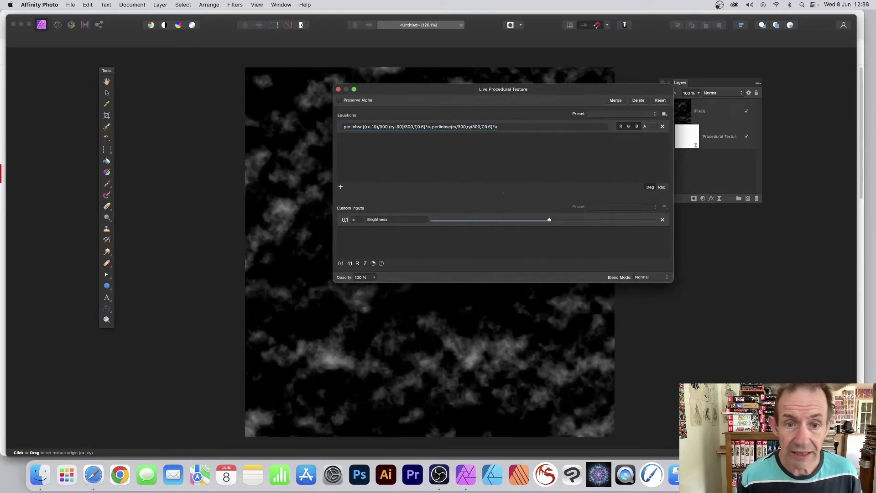
left_click_drag(404, 87, 584, 90)
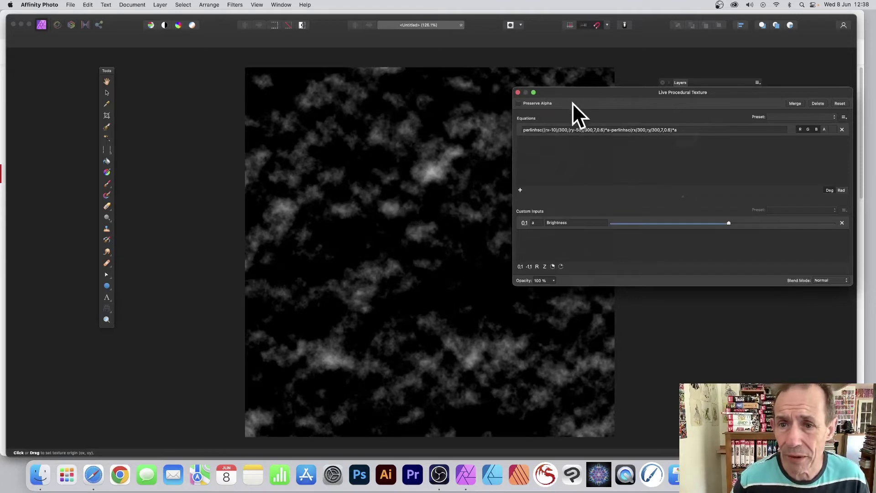
left_click_drag(567, 93, 366, 77)
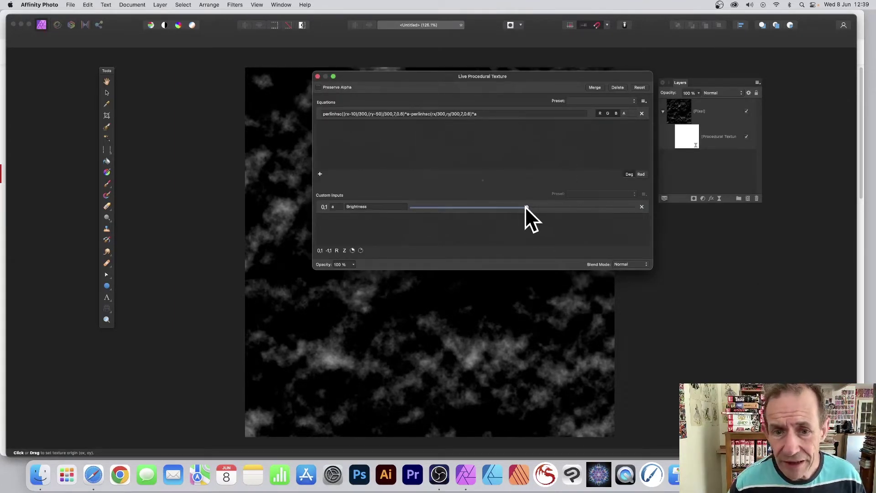
left_click_drag(524, 206, 497, 207)
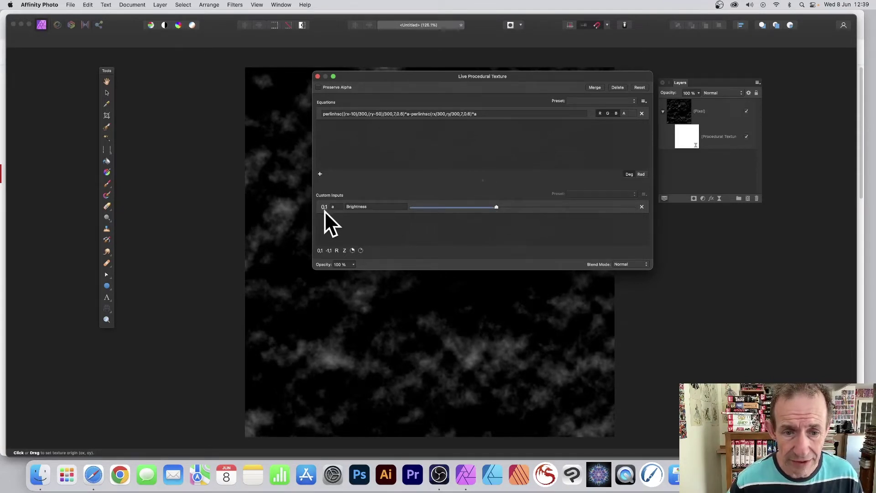
Add a second 0 to 1 custom input, b, and use it instead of a as the second perlinhsc term's multiplier
left_click(320, 250)
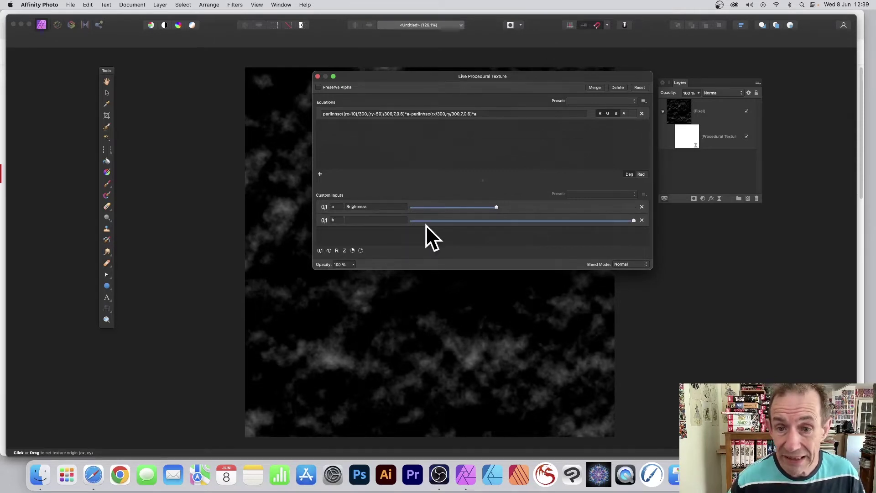
left_click(479, 114)
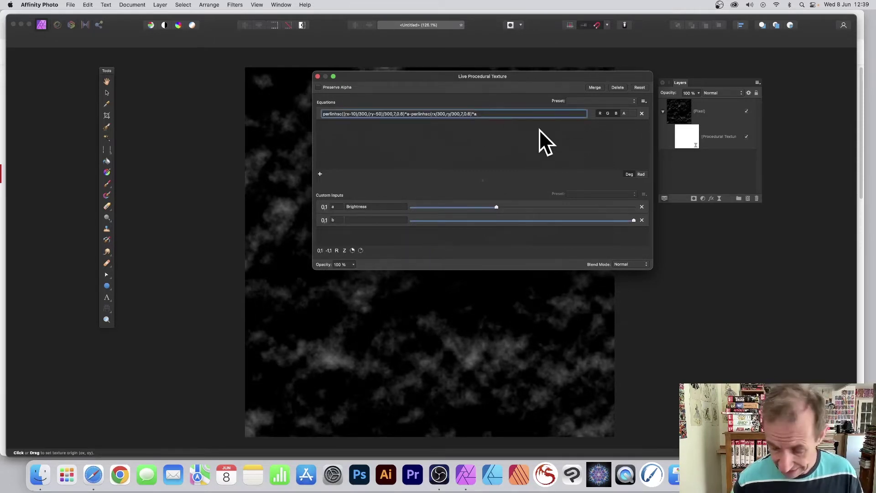
key("BackSpace")
type("b")
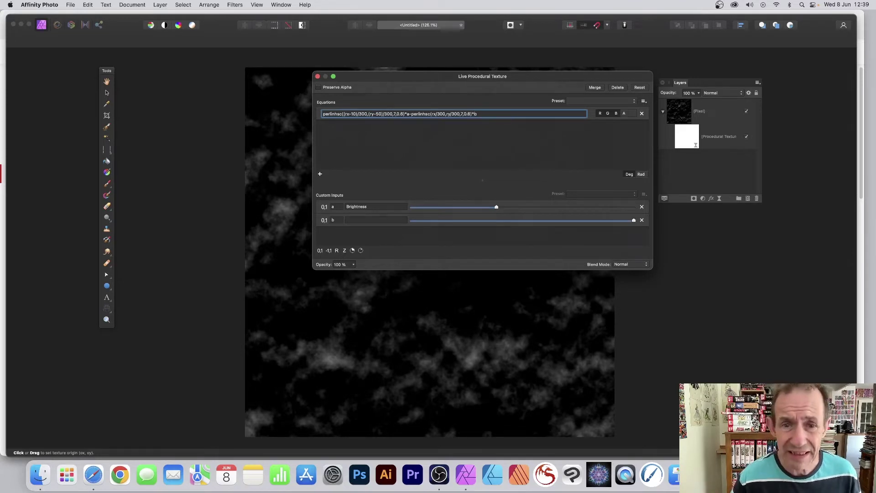
scroll(538, 120, "down", 2)
Balance the two custom inputs against each other, leaving Brightness slightly above the middle and b at about the middle
left_click_drag(496, 207, 554, 207)
left_click_drag(633, 220, 452, 206)
left_click_drag(387, 77, 559, 75)
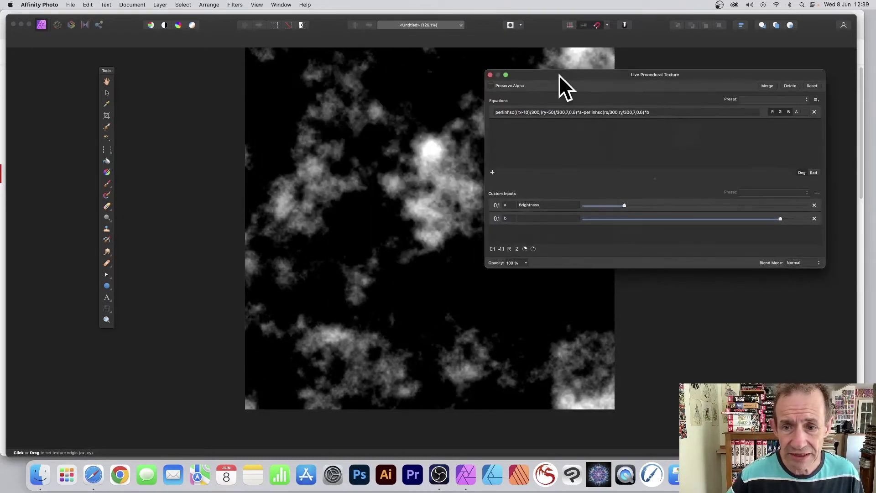
mouse_move(628, 205)
left_mouse_down()
mouse_move(697, 207)
mouse_move(614, 206)
left_mouse_up()
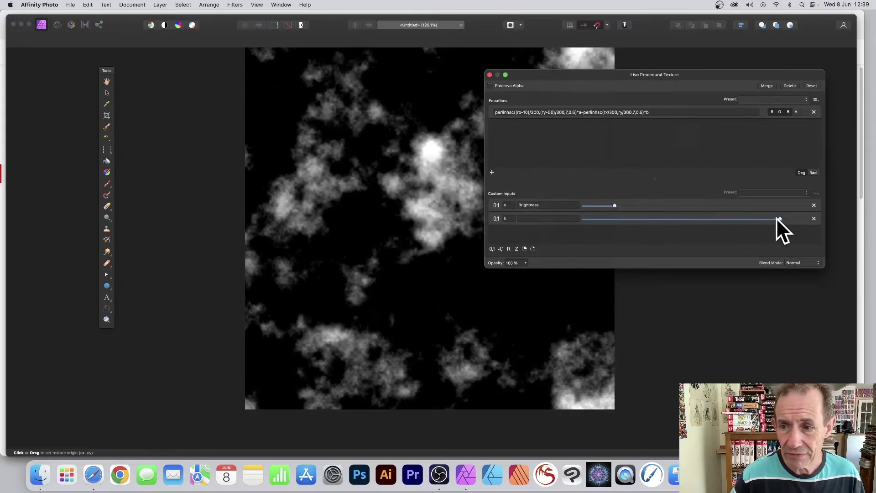
left_click_drag(778, 219, 714, 206)
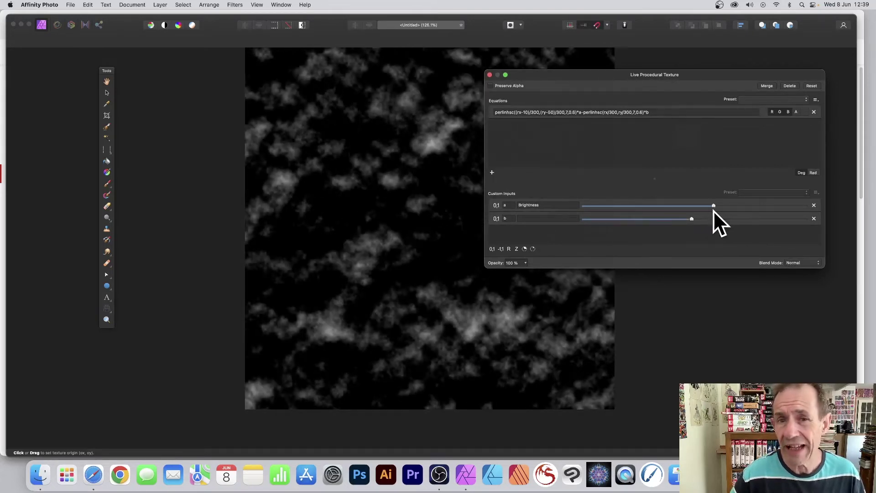
Change the x offset in the first perlinhsc term of the equation to (rx-50)
left_click_drag(559, 76, 451, 73)
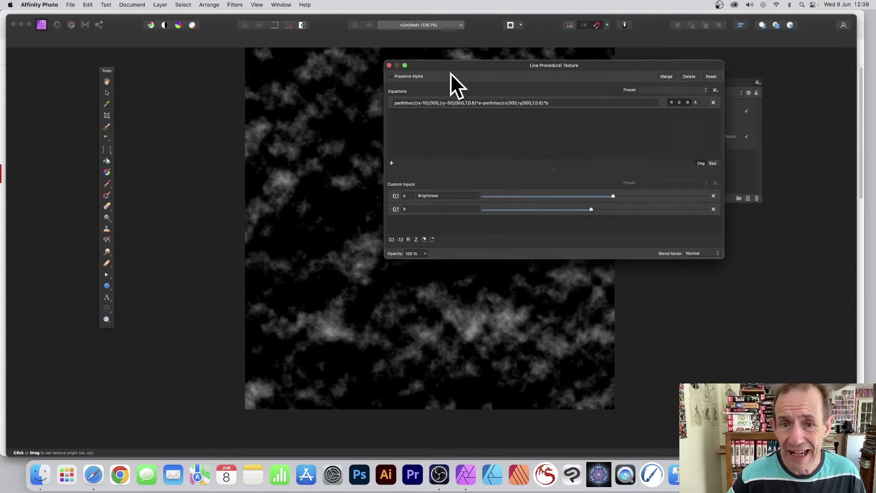
left_click(424, 103)
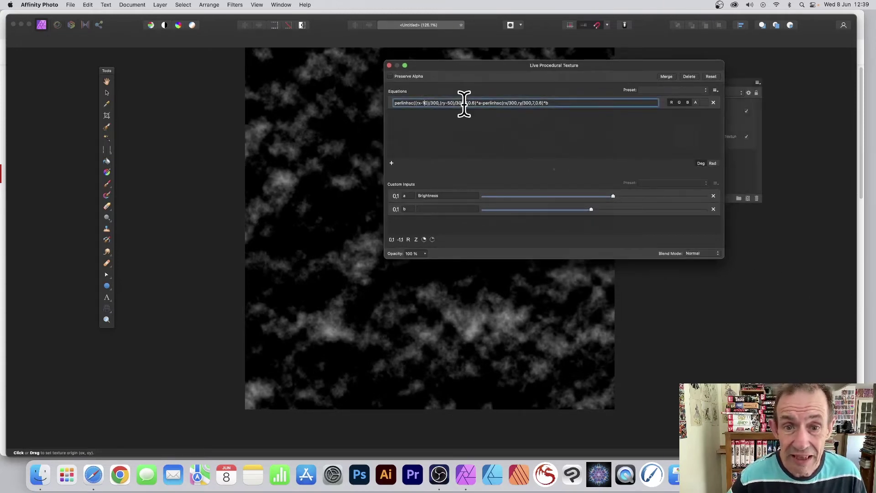
key("BackSpace")
type("5")
key("Return")
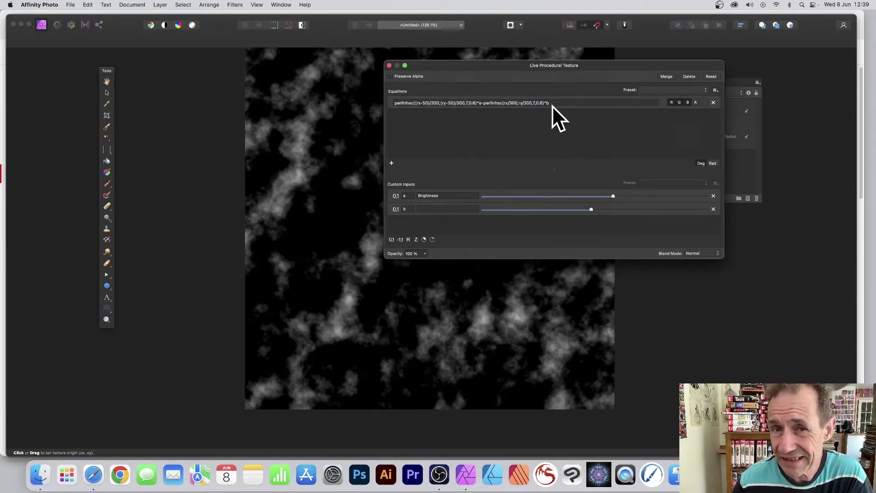
Add a copy of the first perlinhsc term, without its multiplier, to the equation's end, changing its x offset to (rx-150)
left_click_drag(552, 106, 483, 102)
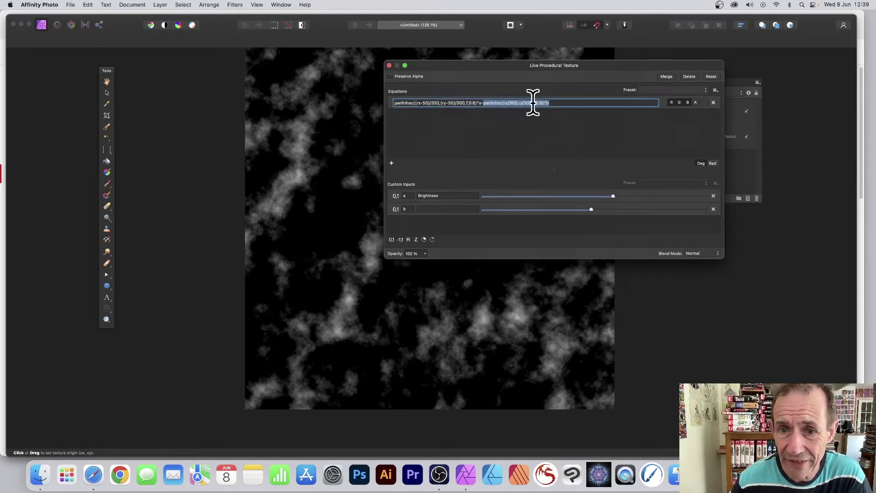
left_click_drag(553, 102, 383, 99)
key("super+c")
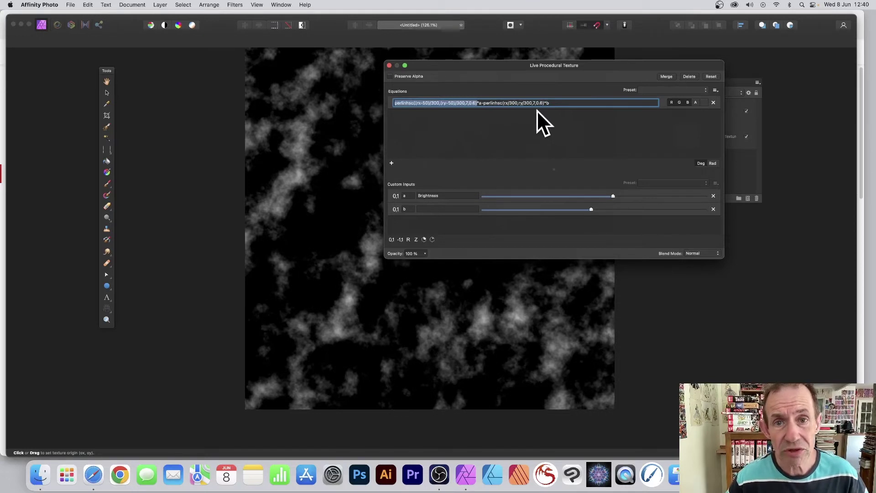
left_click(566, 103)
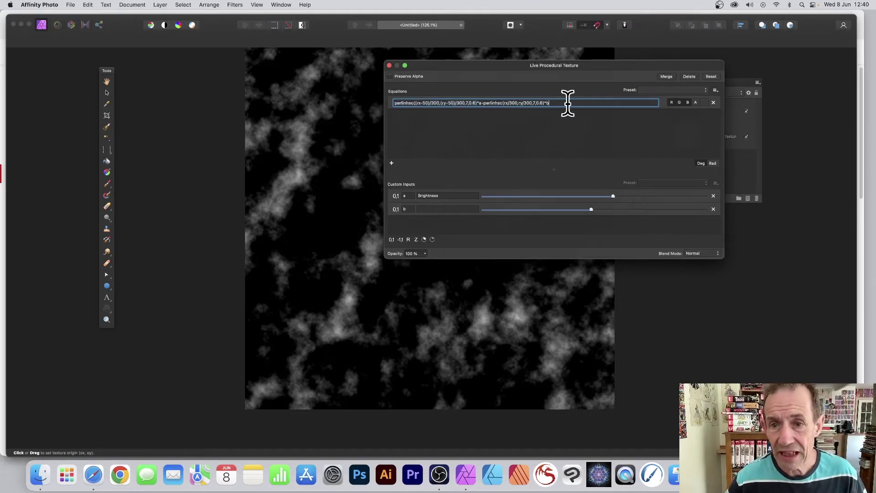
type("+")
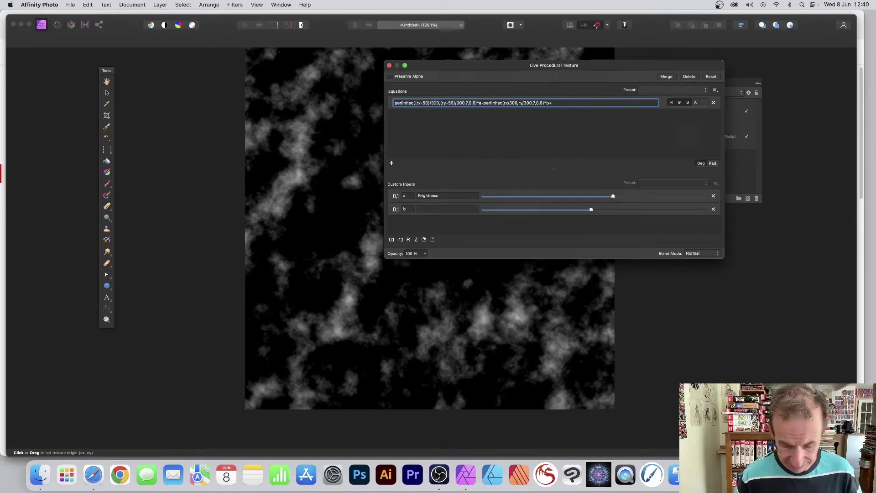
key("super+v")
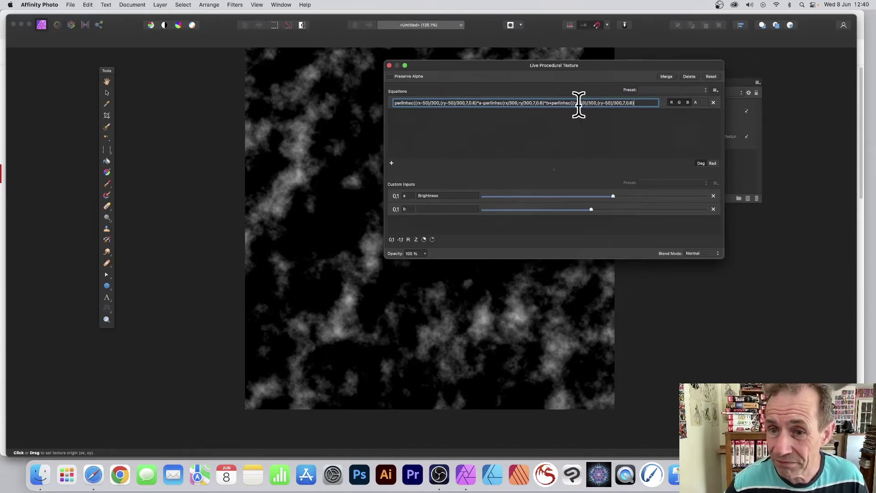
type("1")
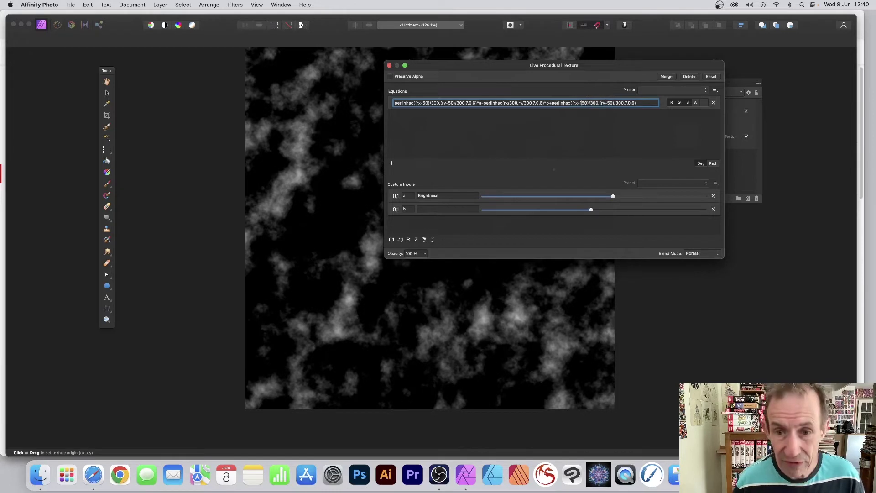
key("Return")
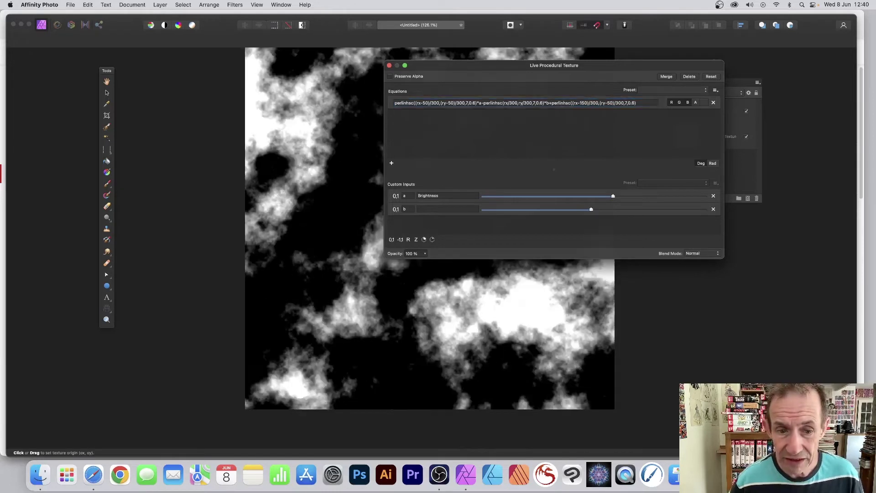
Change the offsets in the third perlinhsc term of the equation to (rx+30) and (ry+50)
left_click(586, 103)
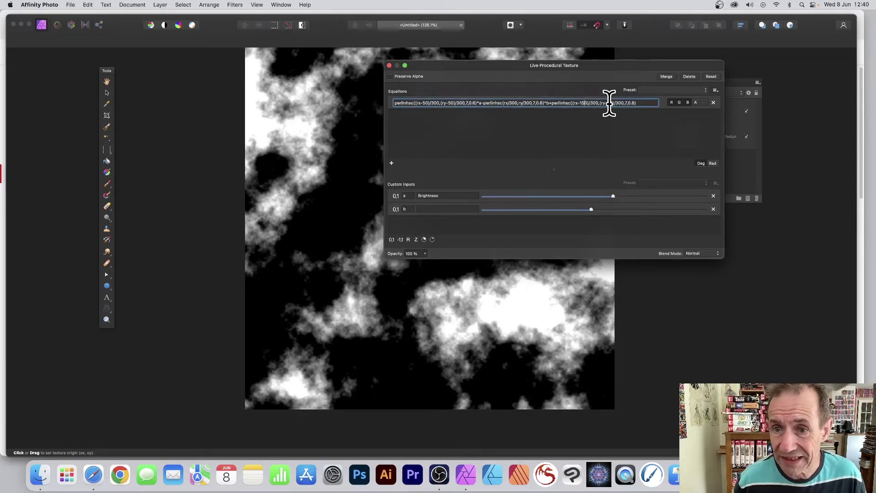
key("Right")
key("BackSpace")
key("BackSpace")
key("BackSpace")
key("BackSpace")
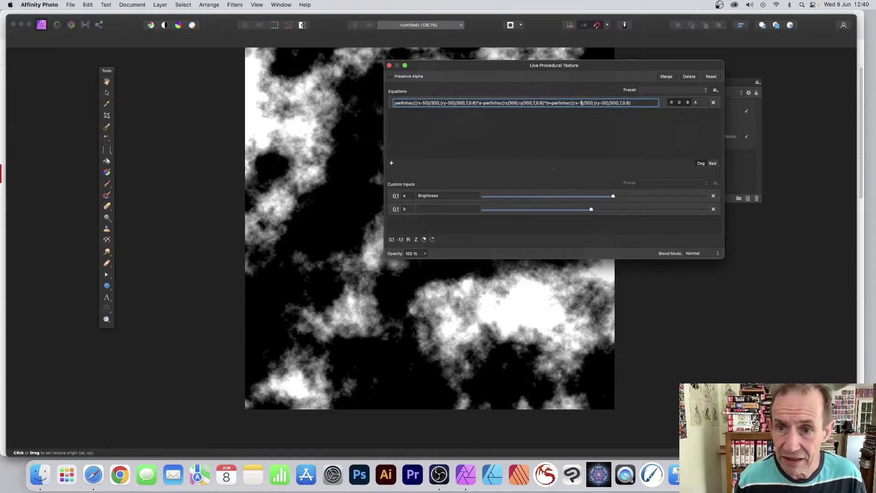
type("+30")
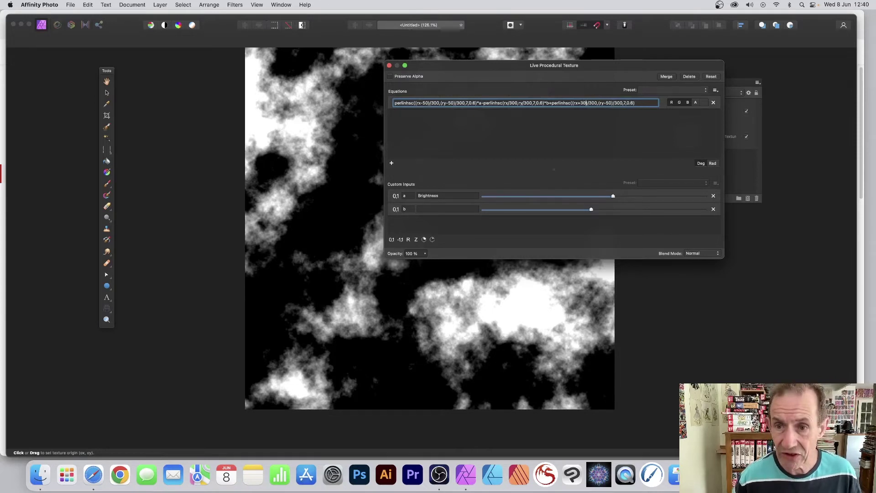
left_click(603, 102)
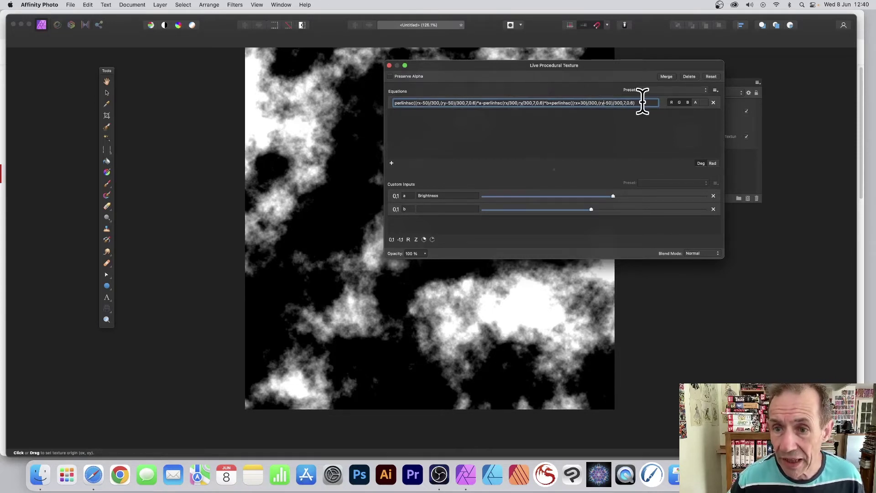
key("Delete")
type("+")
key("Return")
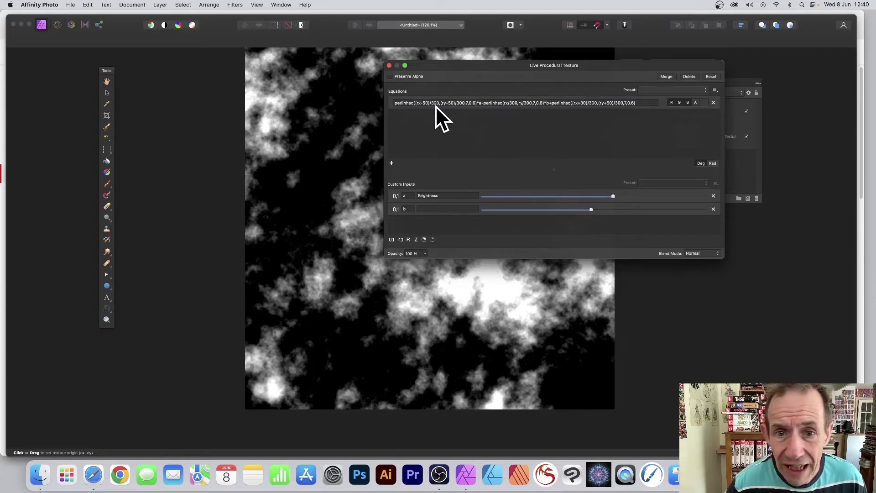
Multiply the third perlinhsc term by a new 0 to 1 custom input, c, and rebalance the inputs with c at about the middle
left_click(636, 103)
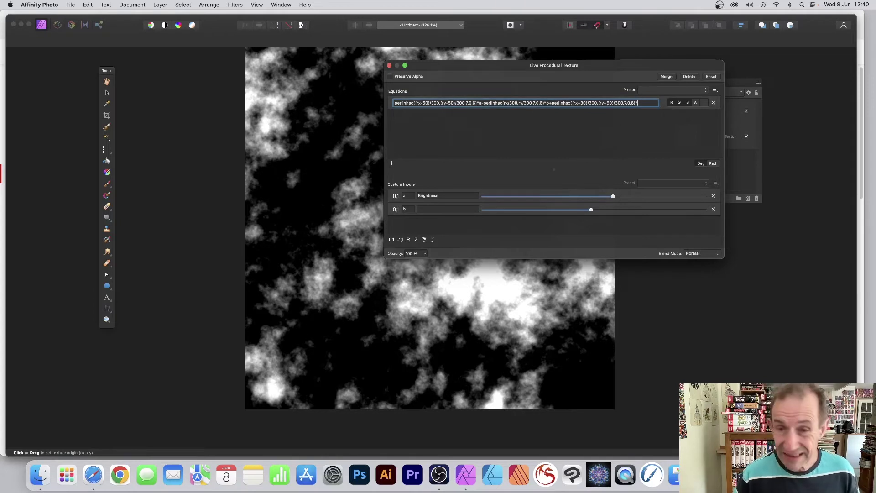
key("Return")
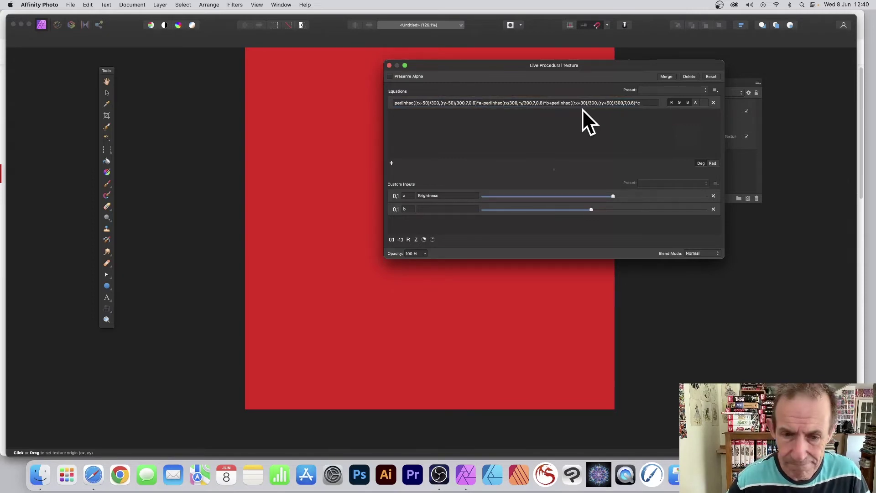
left_click(391, 240)
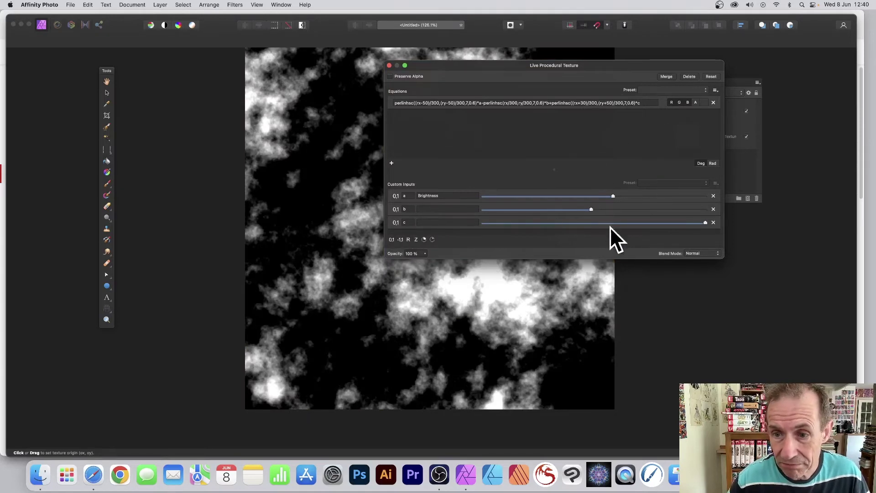
left_click_drag(704, 222, 609, 200)
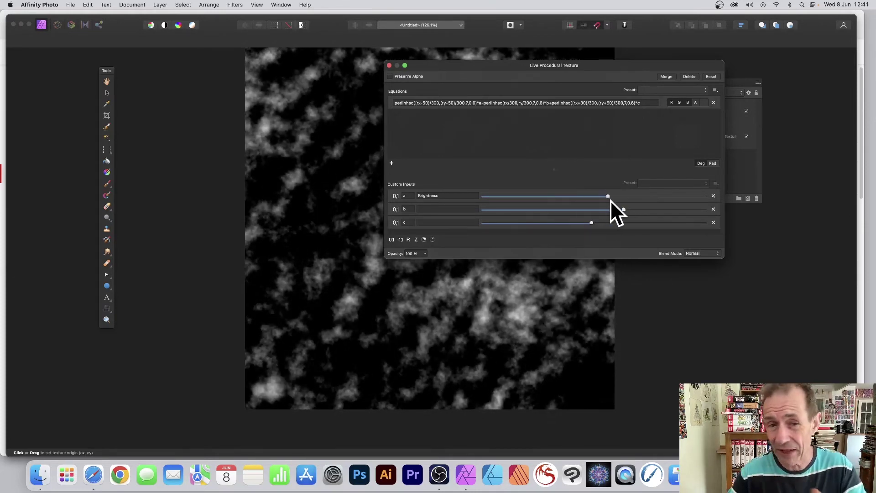
Set the procedural texture filter's blend mode to Multiply so the texture combines with the red layer
left_click_drag(481, 72, 403, 78)
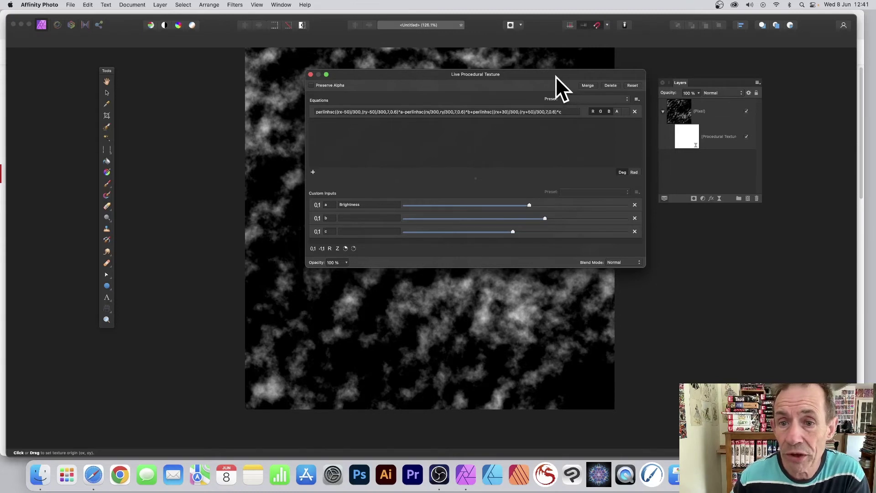
left_click_drag(555, 76, 486, 69)
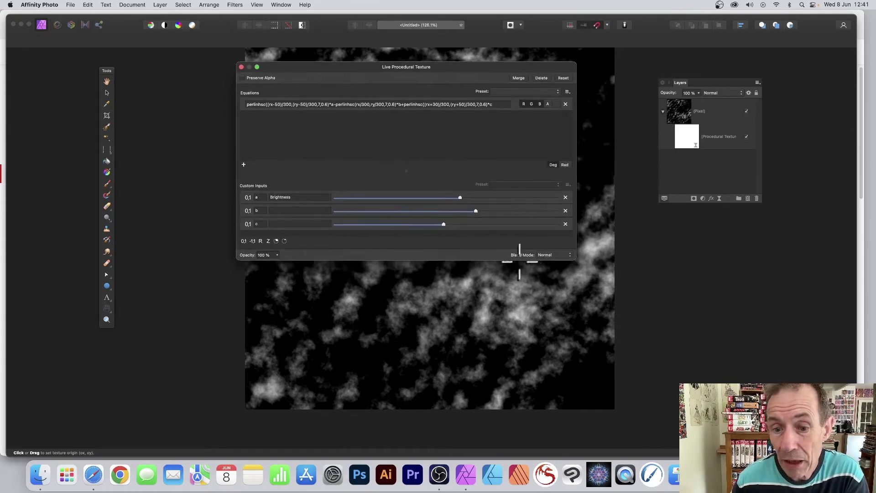
left_click(551, 255)
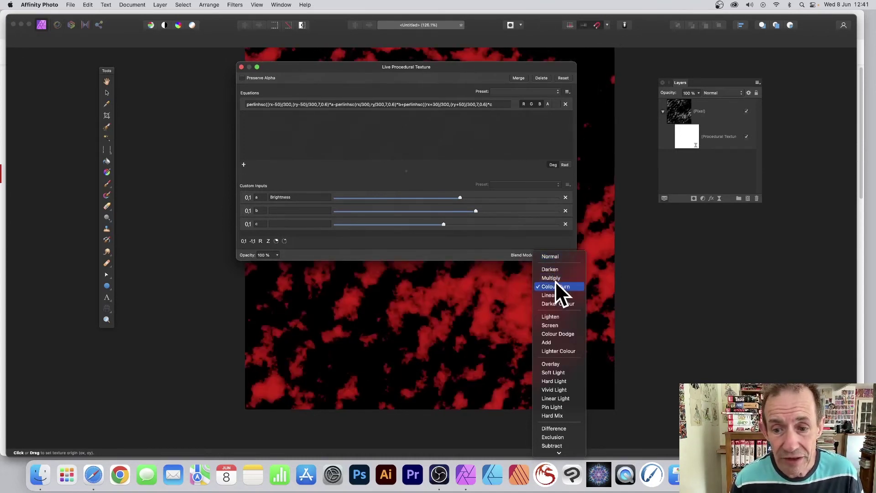
left_click(555, 278)
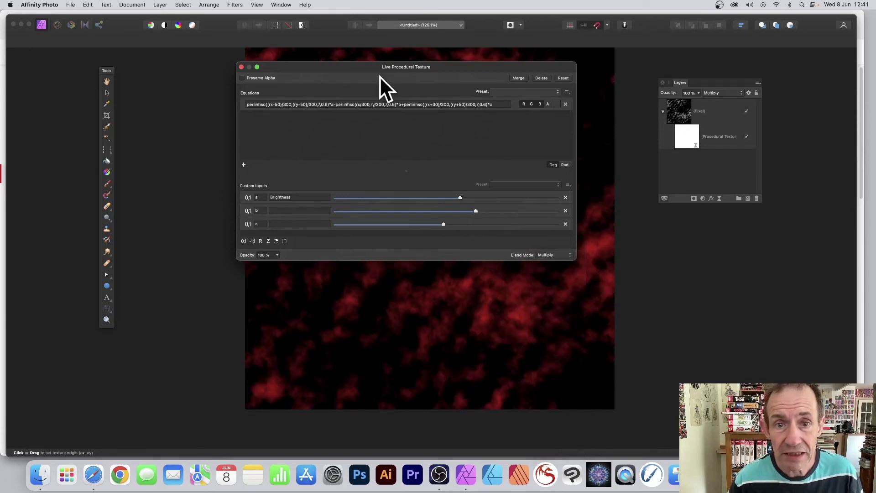
Narrow the Live Procedural Texture dialog and move it aside to uncover more of the texture
left_click_drag(372, 68, 357, 53)
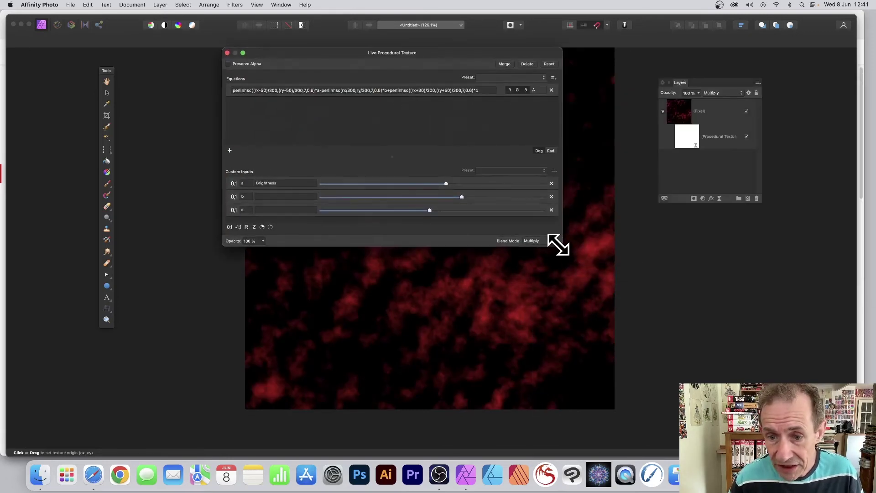
left_click_drag(559, 245, 344, 249)
left_click_drag(305, 52, 578, 68)
Try the Hard Light blend mode on the filter and return it to Multiply
left_click(627, 263)
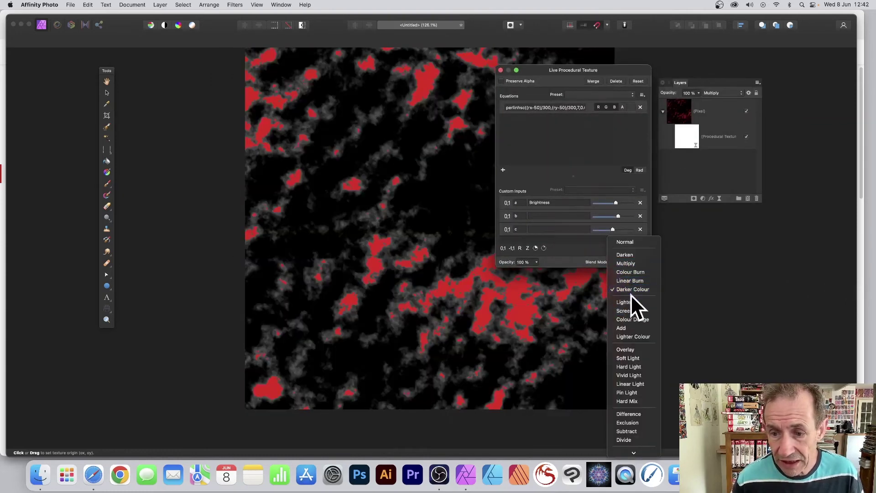
scroll(631, 301, "down", 3)
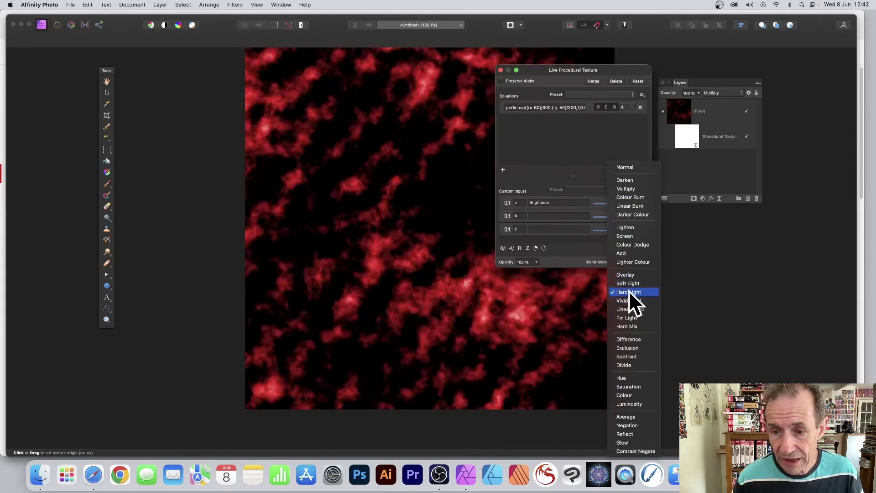
left_click(629, 291)
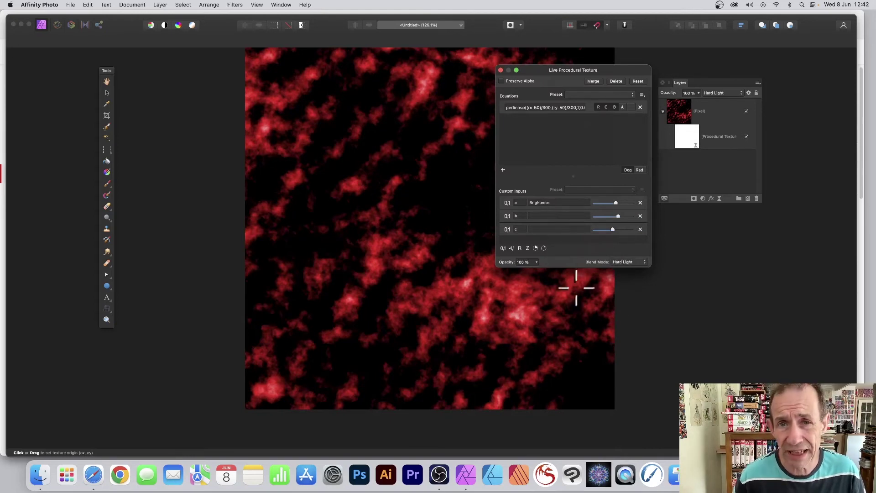
left_click(627, 262)
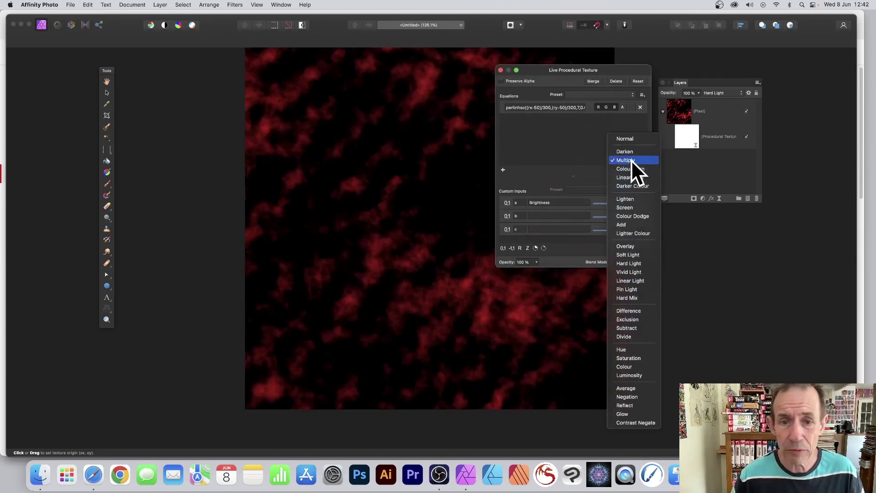
left_click(630, 160)
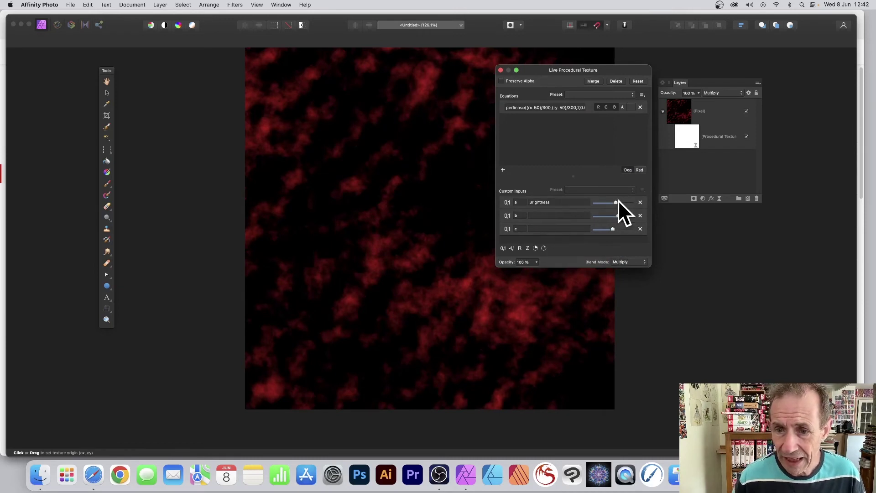
Raise the Brightness input to well above the middle, lower b slightly, and close the filter settings
mouse_move(618, 201)
left_mouse_down()
mouse_move(632, 201)
mouse_move(611, 200)
mouse_move(626, 201)
mouse_move(614, 216)
left_mouse_up()
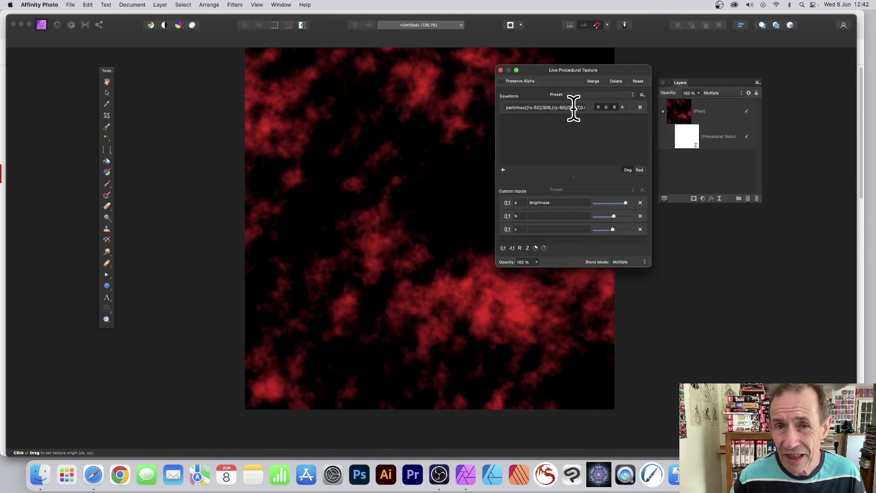
left_click(501, 70)
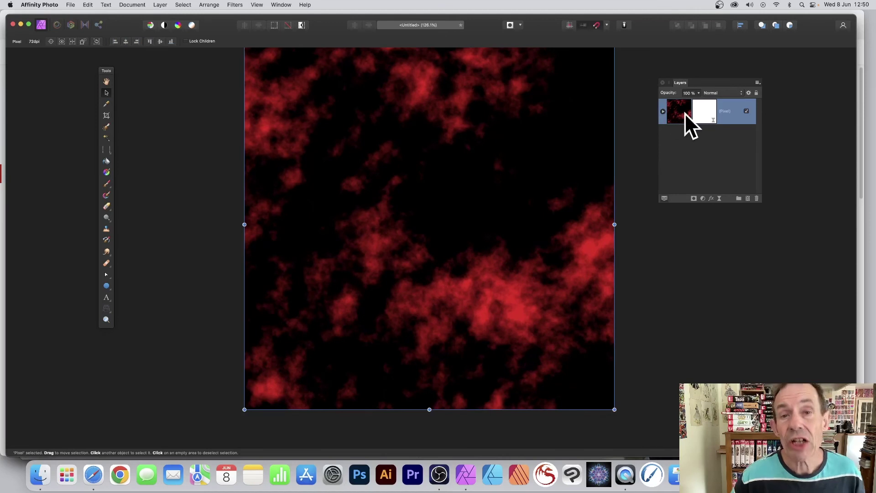
Duplicate the Pixel layer together with its procedural texture filter and expand the upper copy to show its filter
right_click(680, 105)
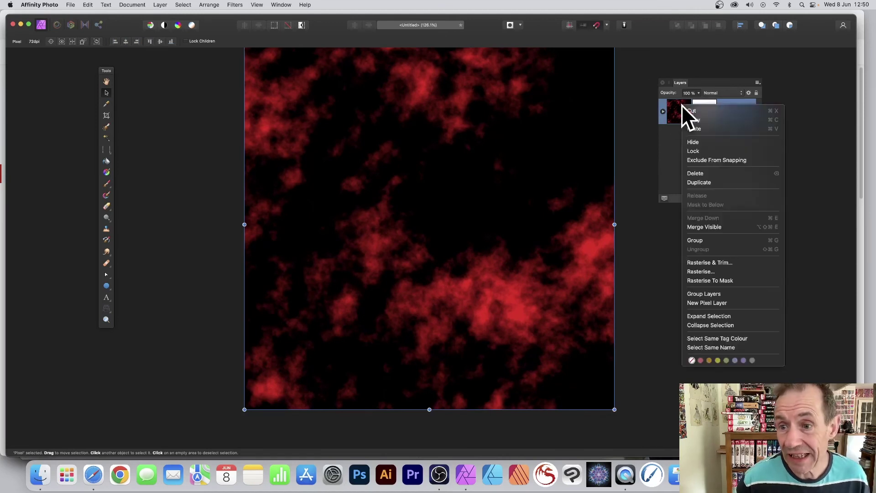
left_click(699, 183)
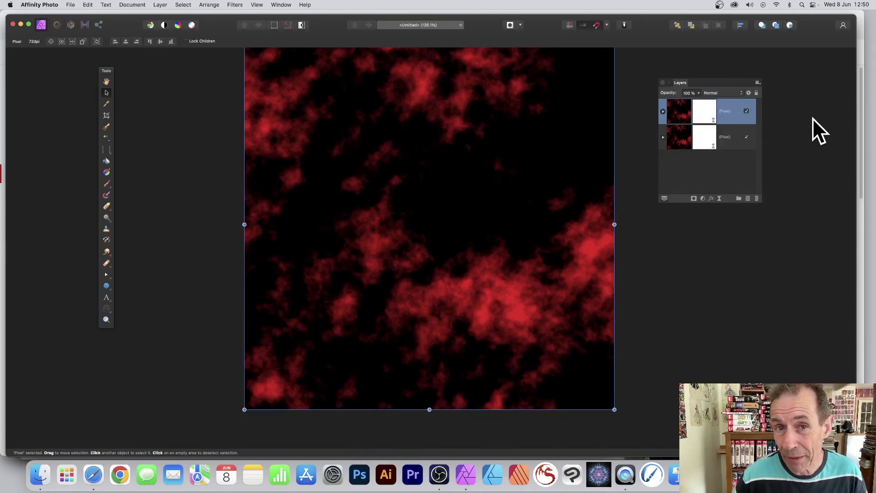
left_click(662, 111)
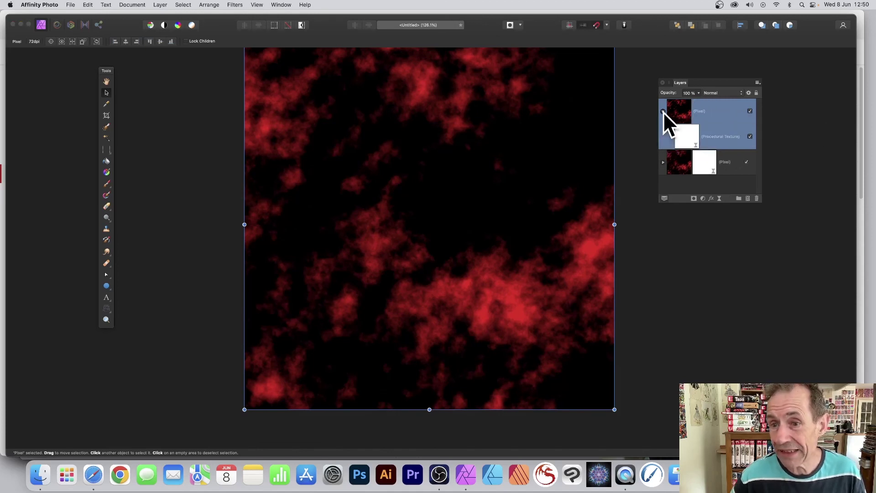